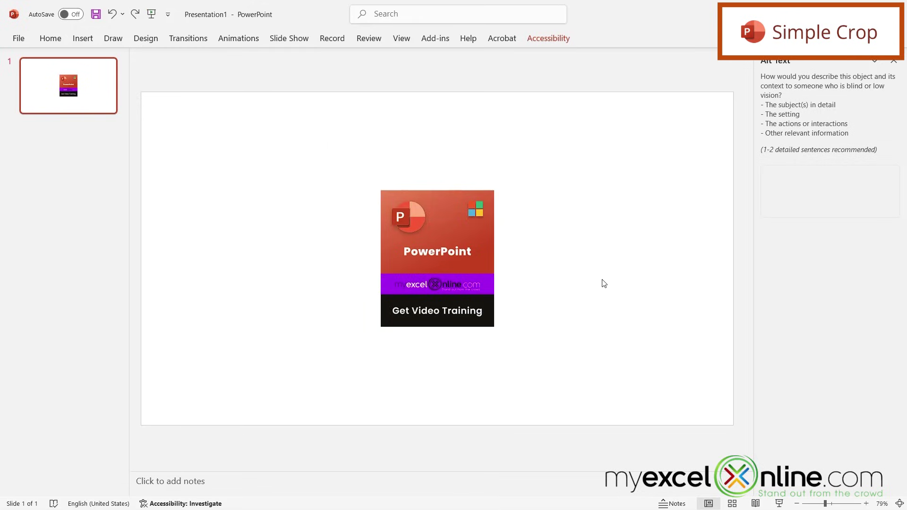
Step: Select the training picture and show its Picture Format crop options
click(466, 255)
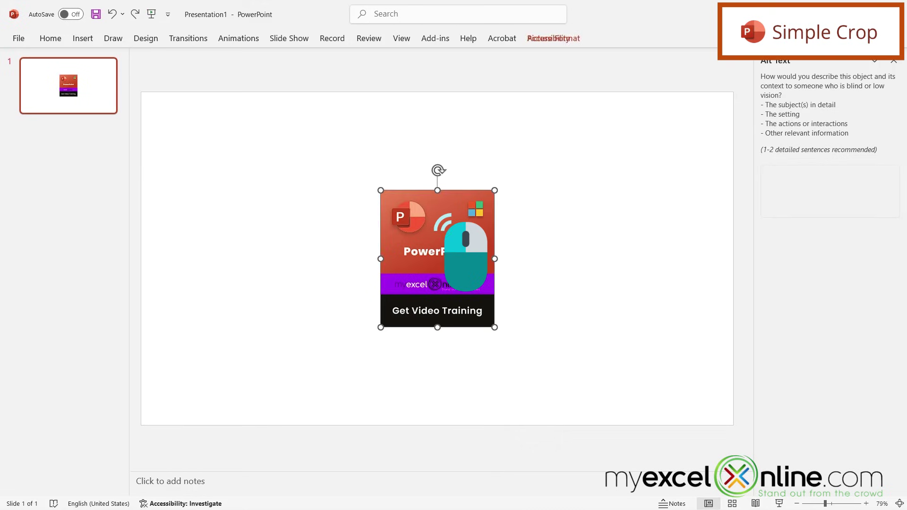
click(553, 43)
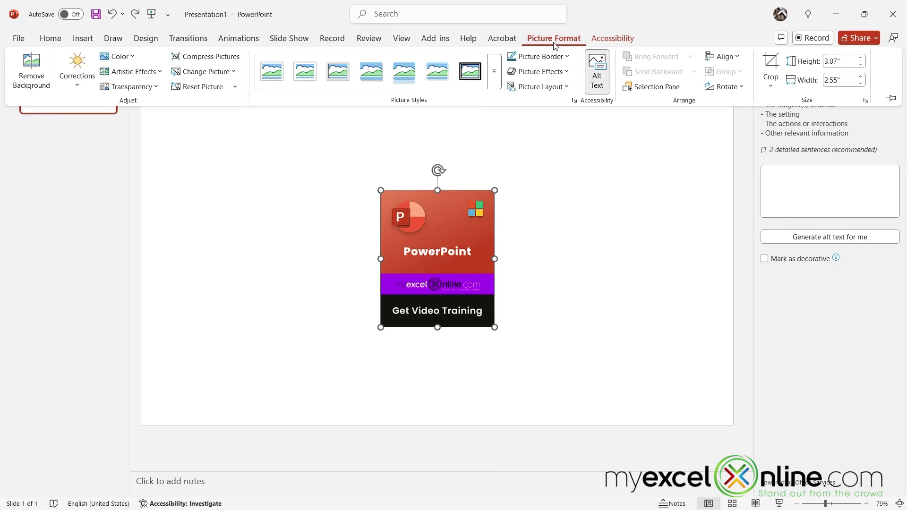
click(775, 85)
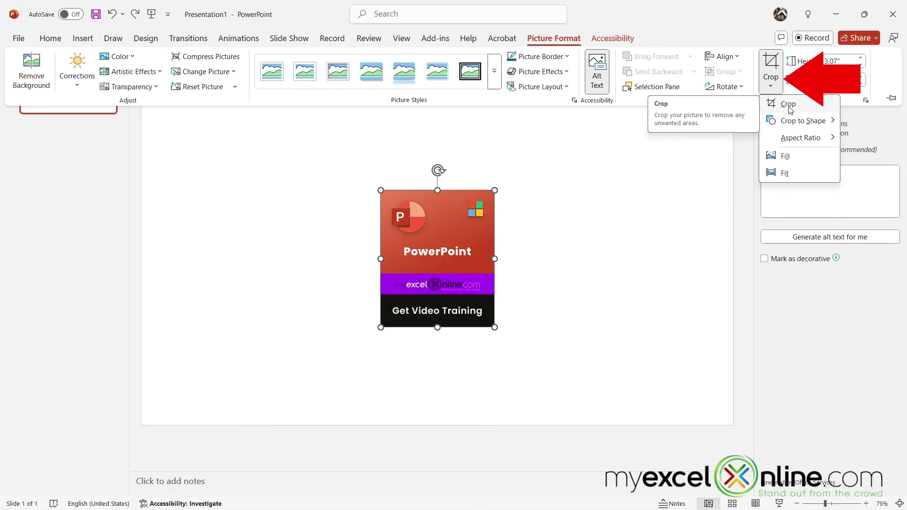
Step: Start free cropping to trim the top icon band from the picture
click(771, 63)
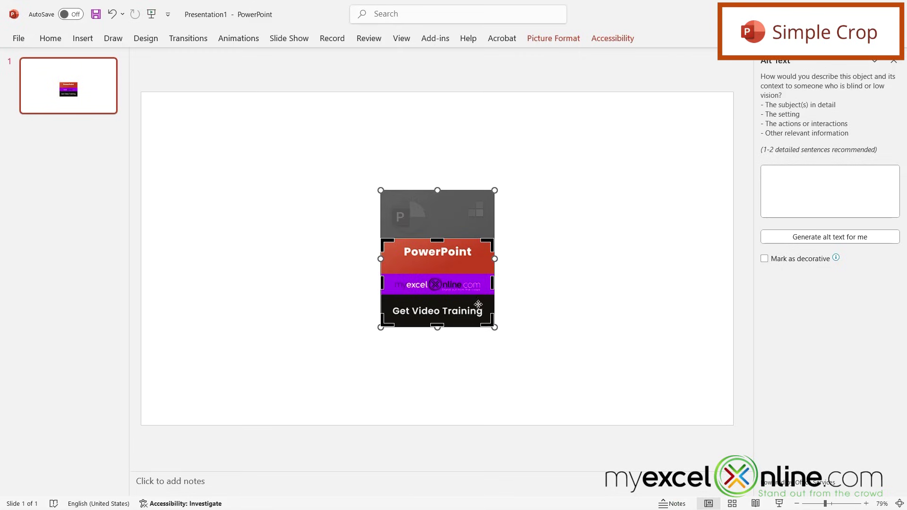
Step: Apply the crop, keeping only the PowerPoint title and training bands
click(627, 267)
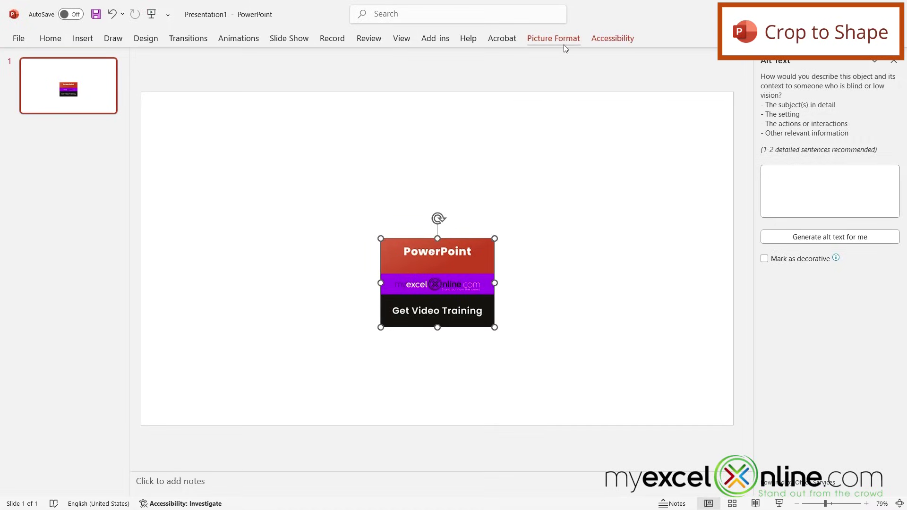
Step: Crop the picture to the Star: 5 Points shape
click(563, 45)
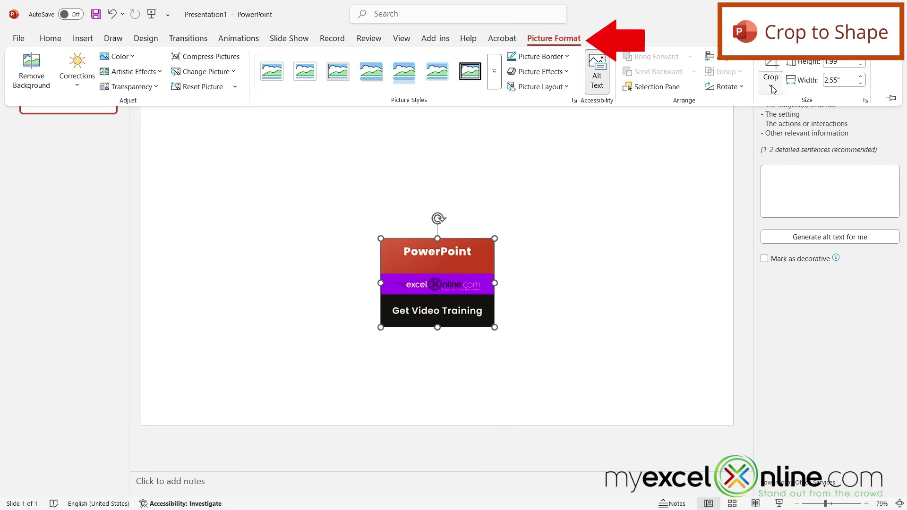
click(770, 87)
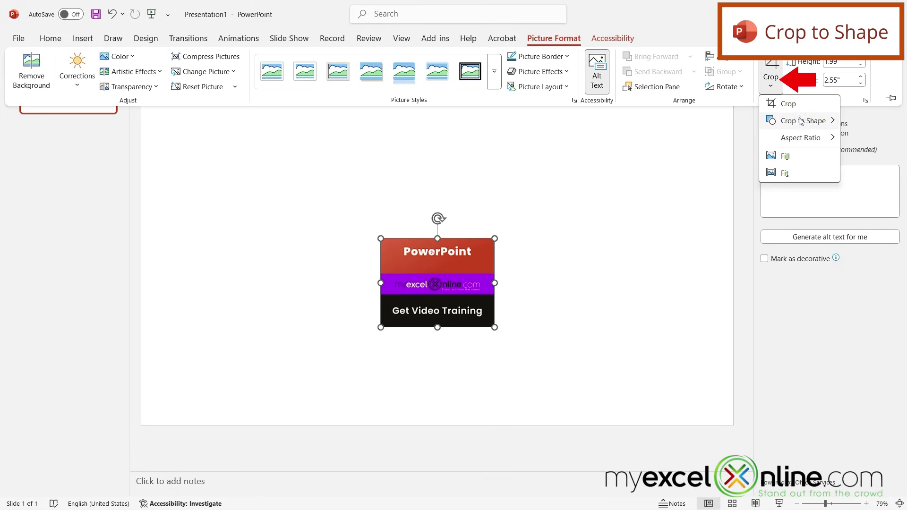
mouse_move(802, 120)
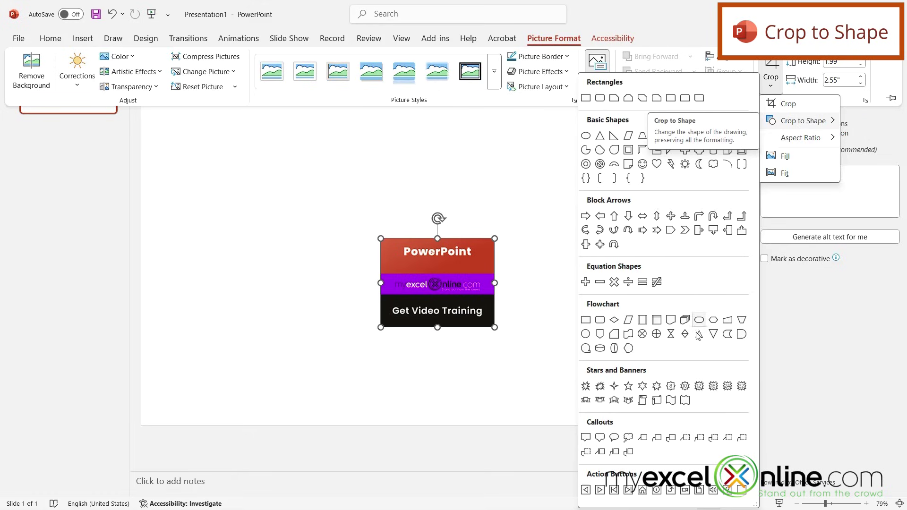
click(626, 387)
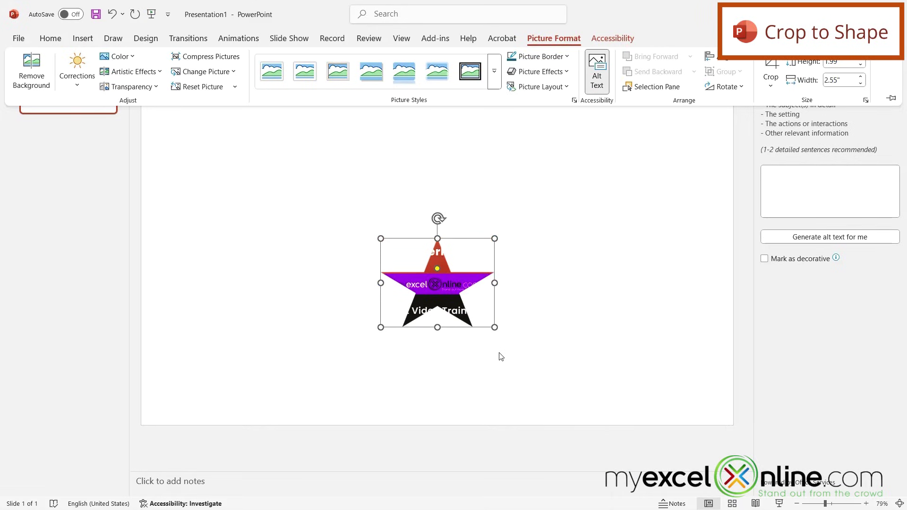
Step: Reshape the picture's crop from the star to an Isosceles Triangle
click(772, 86)
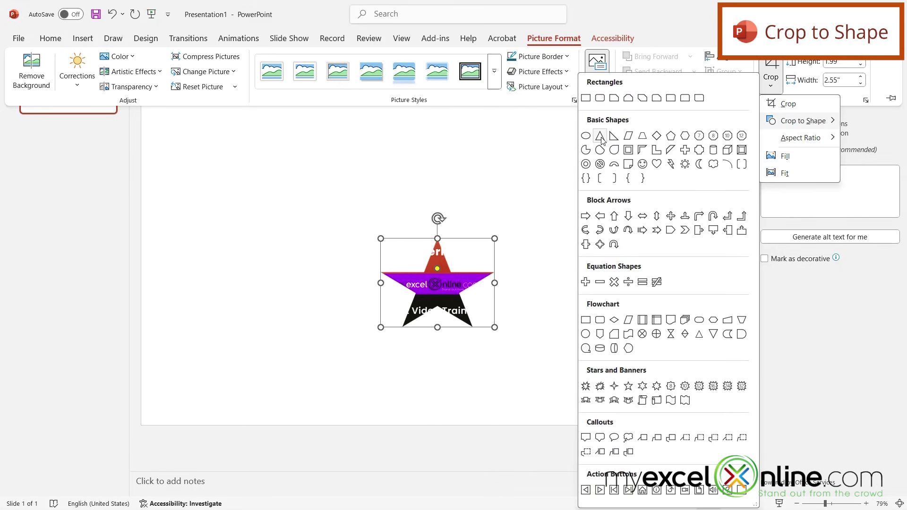
click(602, 137)
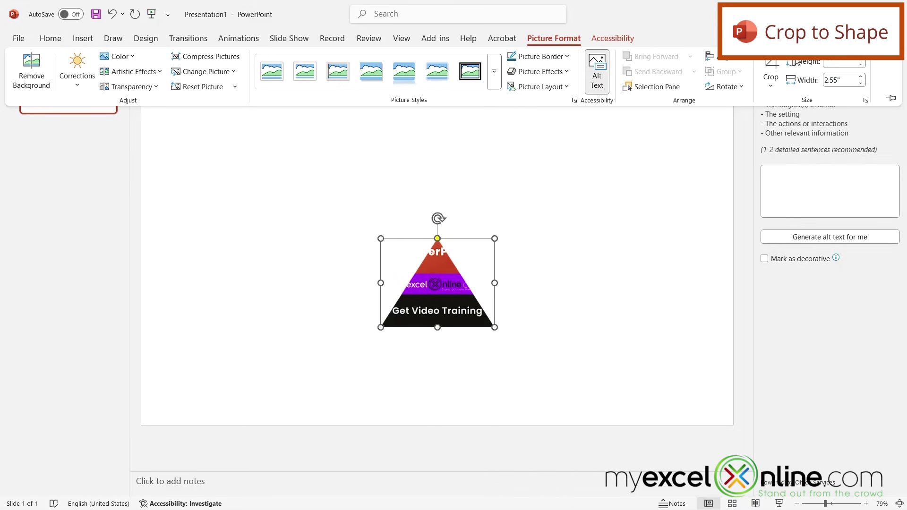